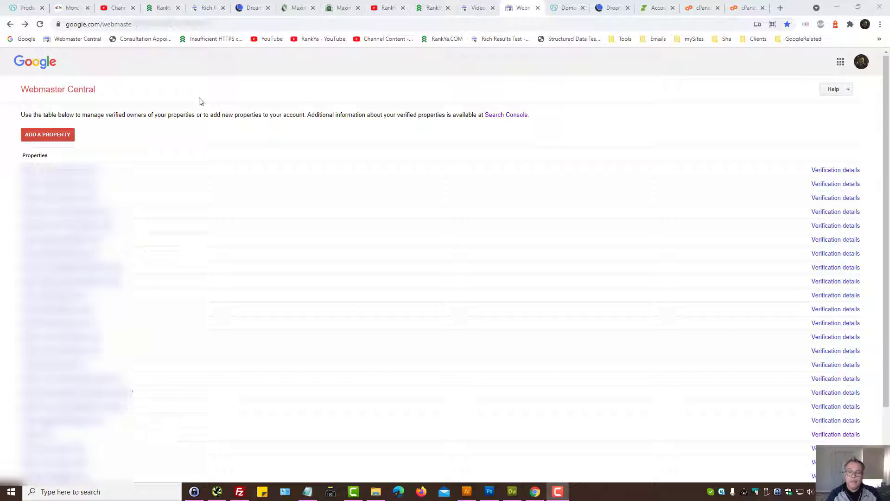
# Minimize the Webmaster Central browser to show the folder holding the tutorial mp4.
pyautogui.click(838, 7)
# Select the tutorial video file, then restore the Webmaster Central browser window.
pyautogui.click(430, 197)
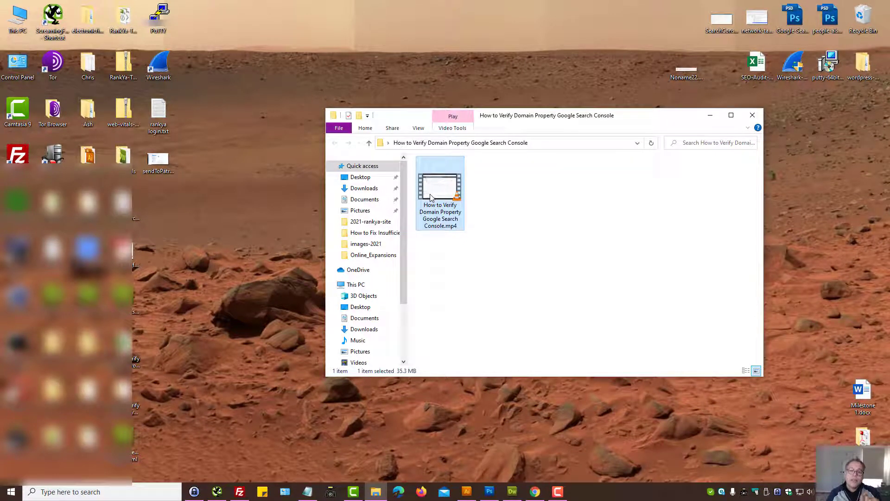
pyautogui.click(535, 494)
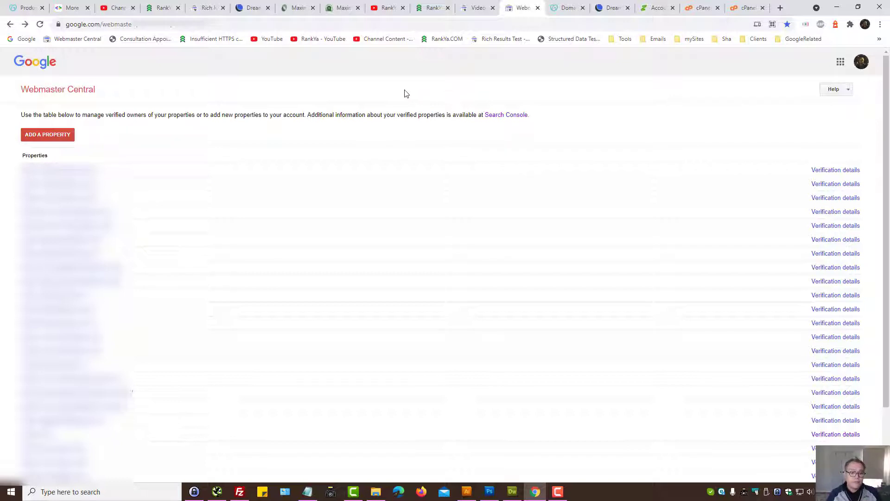
# Highlight the webmasters/verification/home page address, then clear the highlight.
pyautogui.click(136, 24)
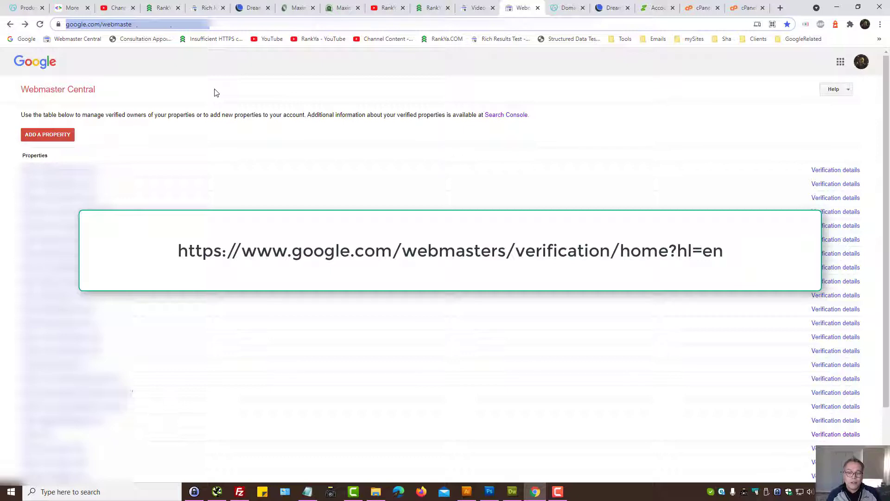
pyautogui.click(195, 92)
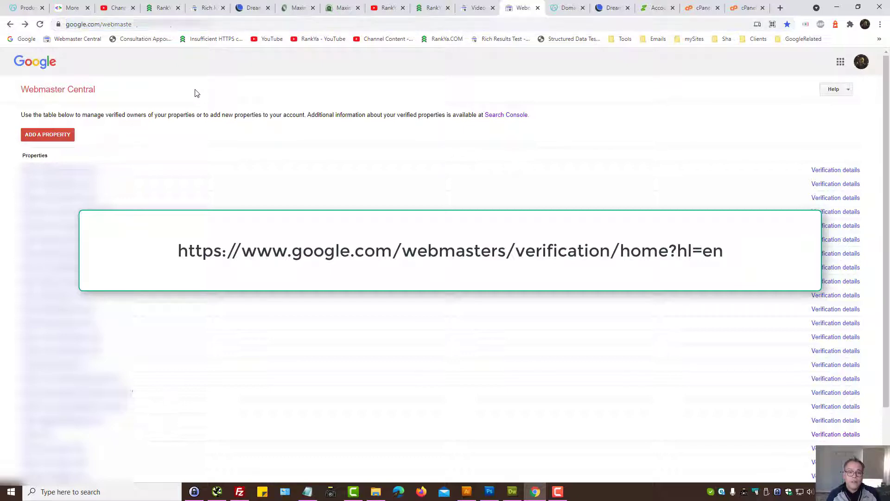
# Add example.com as a new property, correcting the mistyped characters, and continue.
pyautogui.click(56, 139)
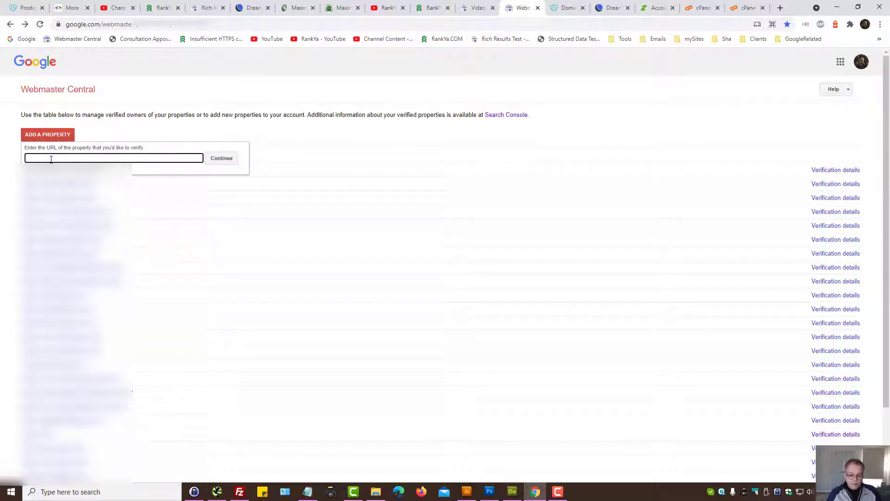
pyautogui.write('ranky')
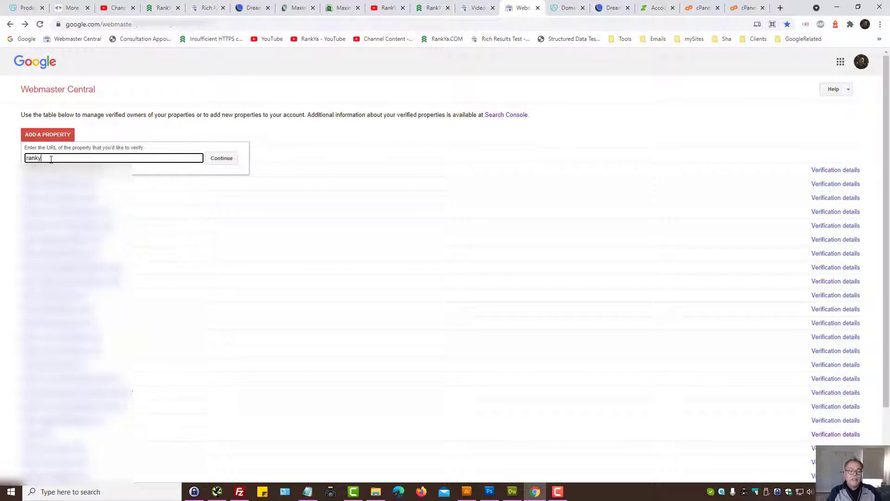
pyautogui.press('BackSpace')
pyautogui.press('BackSpace')
pyautogui.press('BackSpace')
pyautogui.write('examp')
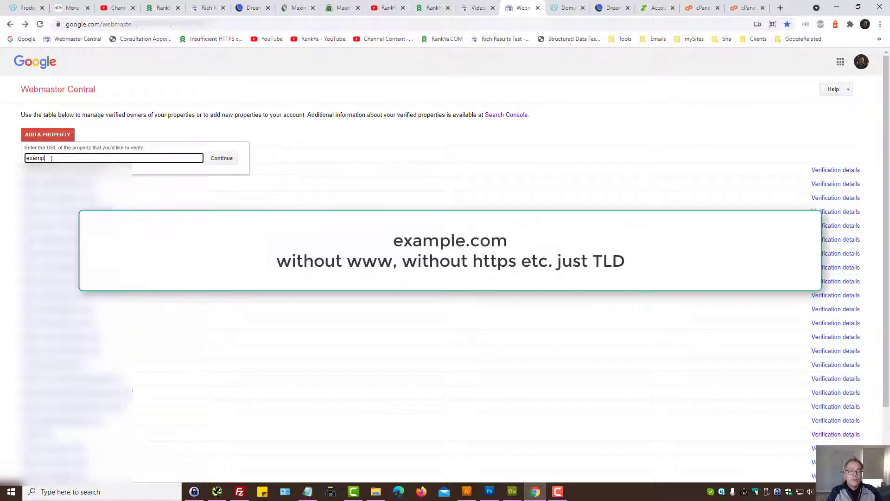
pyautogui.write('le.com')
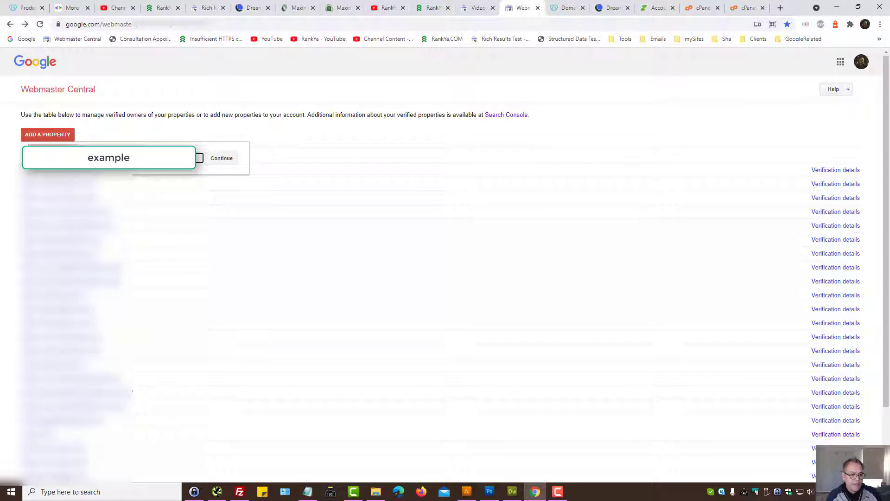
pyautogui.click(223, 158)
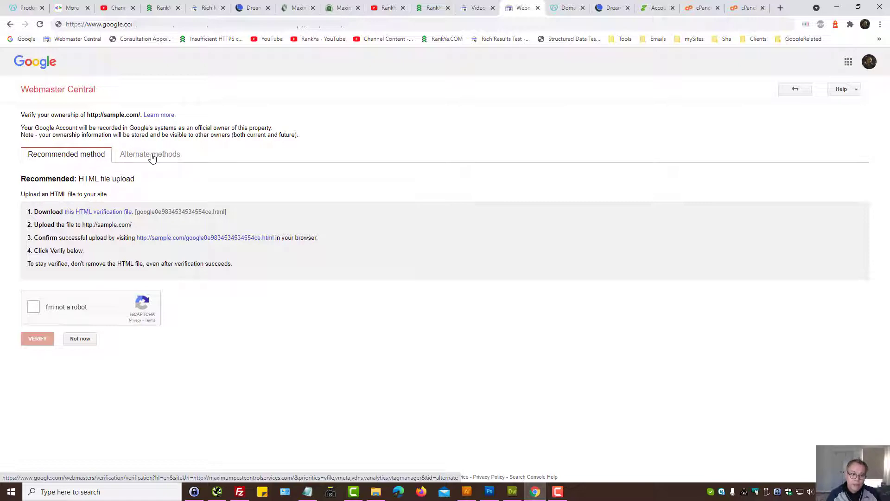
# Show the Alternate methods verification options, including Domain name provider.
pyautogui.click(152, 158)
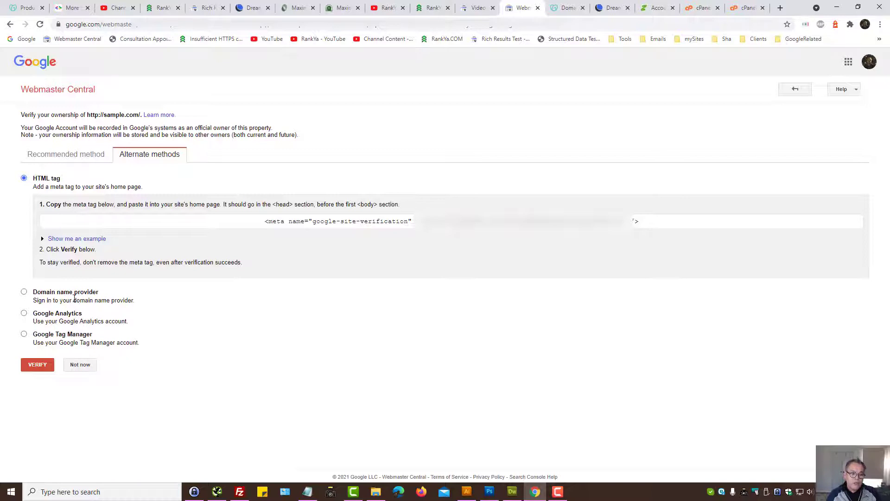
# Choose Domain name provider with registrar Other, and switch to CNAME record instructions.
pyautogui.click(24, 292)
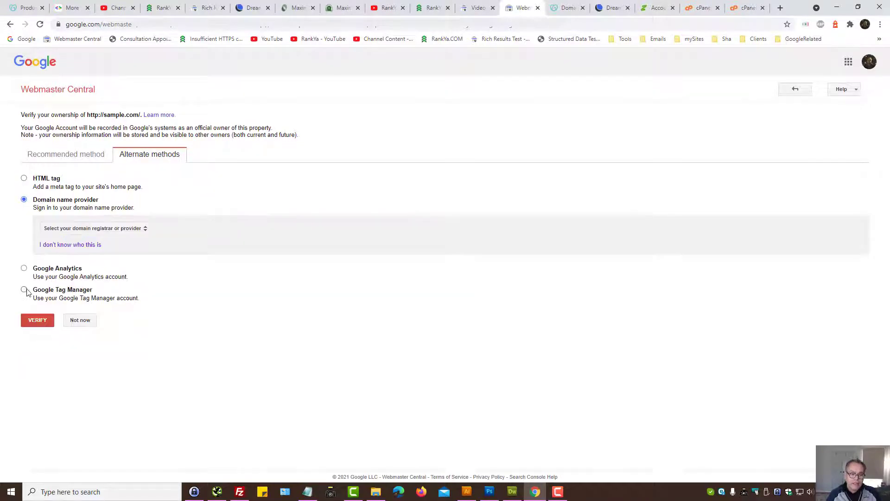
pyautogui.click(147, 229)
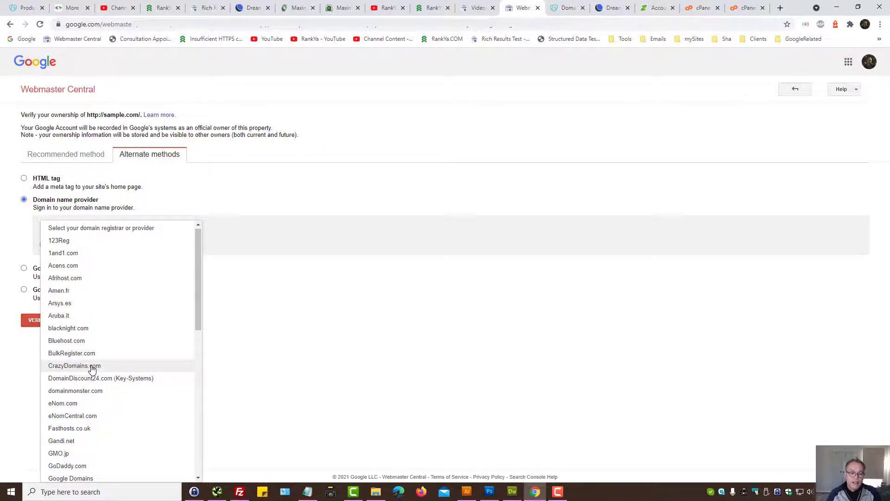
pyautogui.scroll(-10, 92, 369)
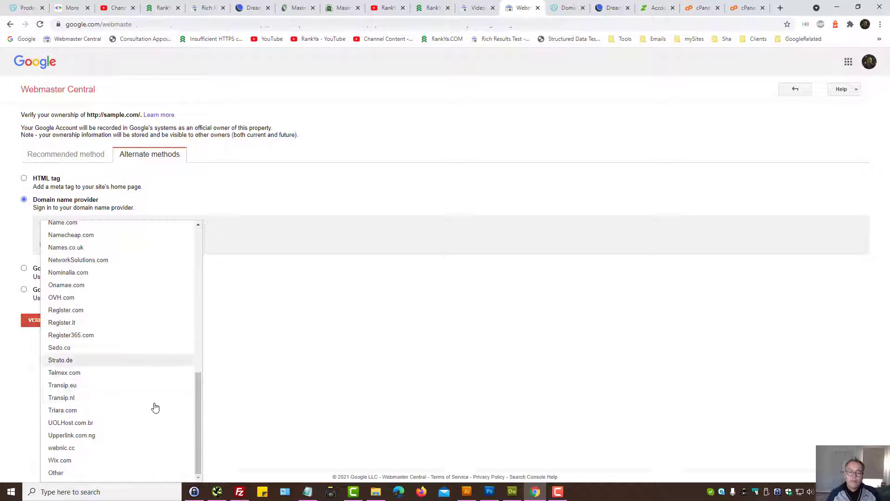
pyautogui.click(56, 473)
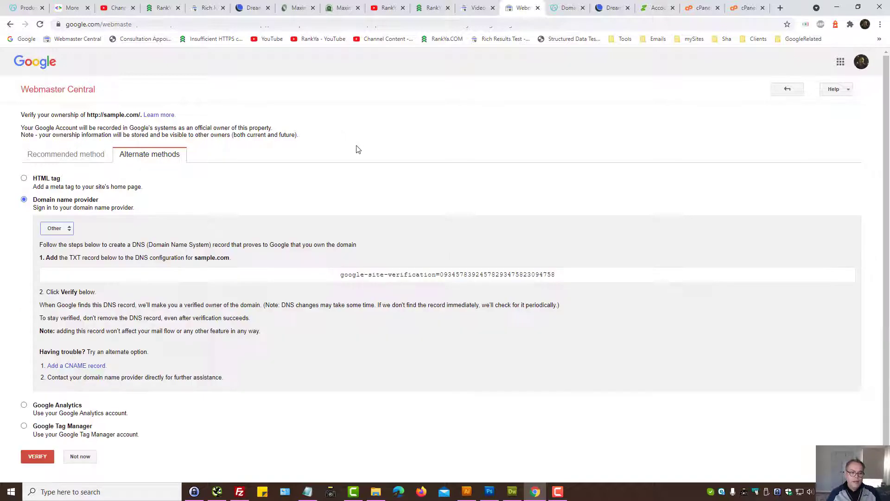
pyautogui.click(76, 366)
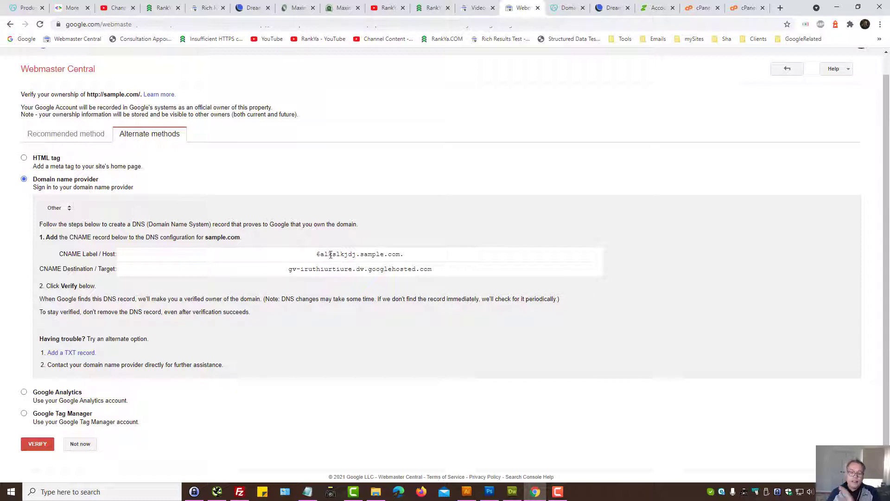
# In GoDaddy DNS Management, add a new DNS record of type CNAME.
pyautogui.hotkey('ctrl', 'Tab')
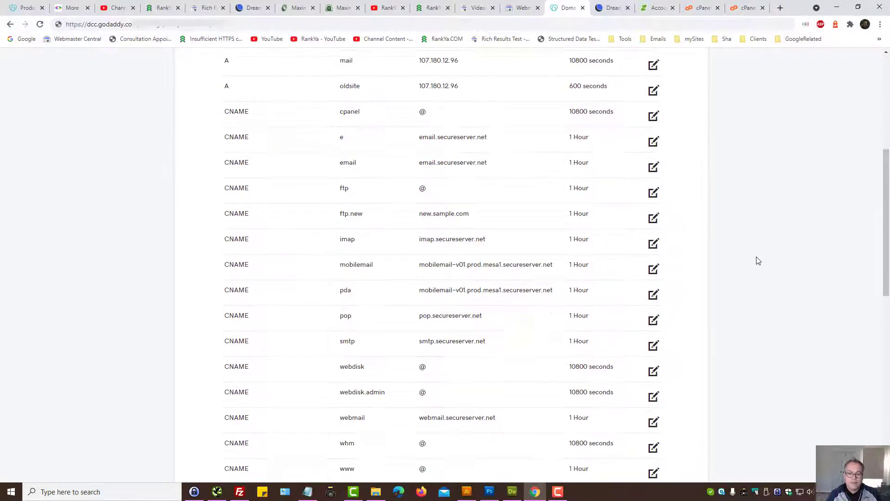
pyautogui.scroll(6, 754, 260)
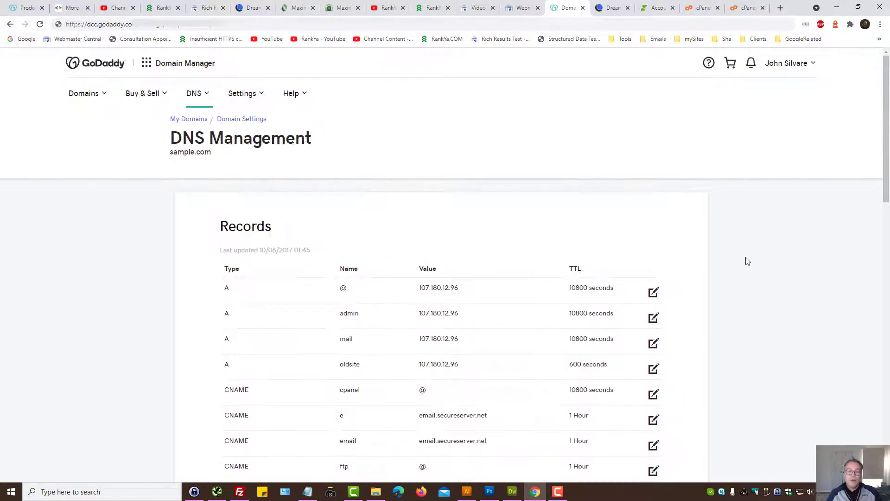
pyautogui.scroll(-6, 748, 267)
pyautogui.scroll(-7, 744, 278)
pyautogui.scroll(2, 728, 297)
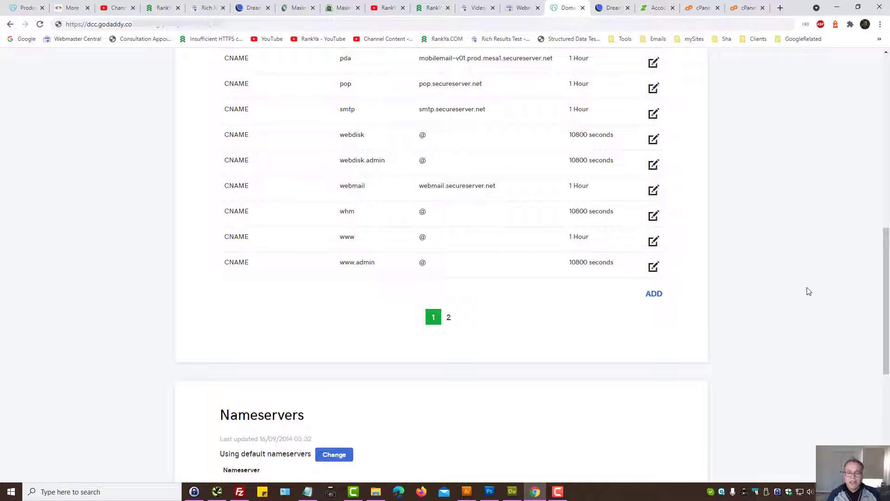
pyautogui.scroll(6, 806, 291)
pyautogui.scroll(5, 782, 287)
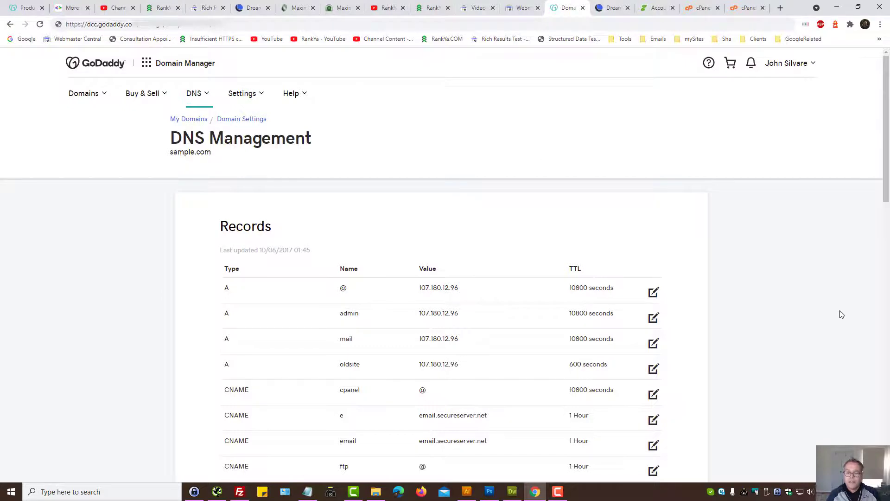
pyautogui.scroll(-11, 838, 312)
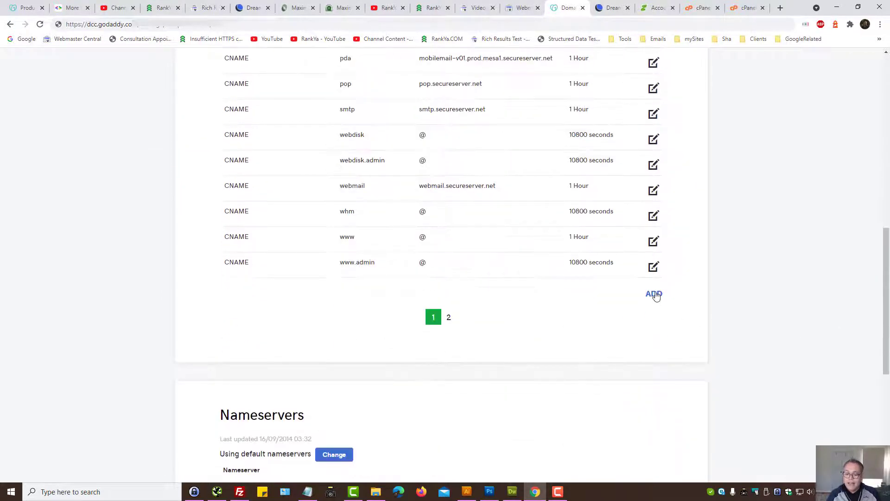
pyautogui.click(654, 295)
pyautogui.click(328, 294)
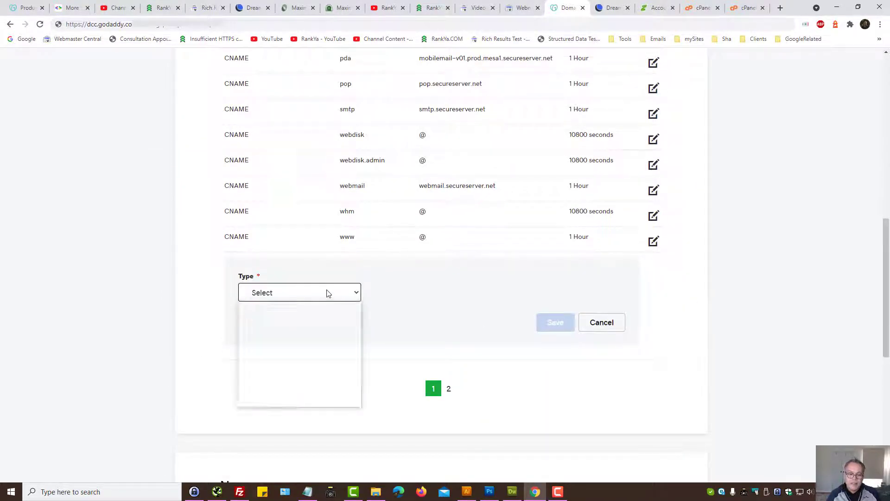
pyautogui.click(283, 344)
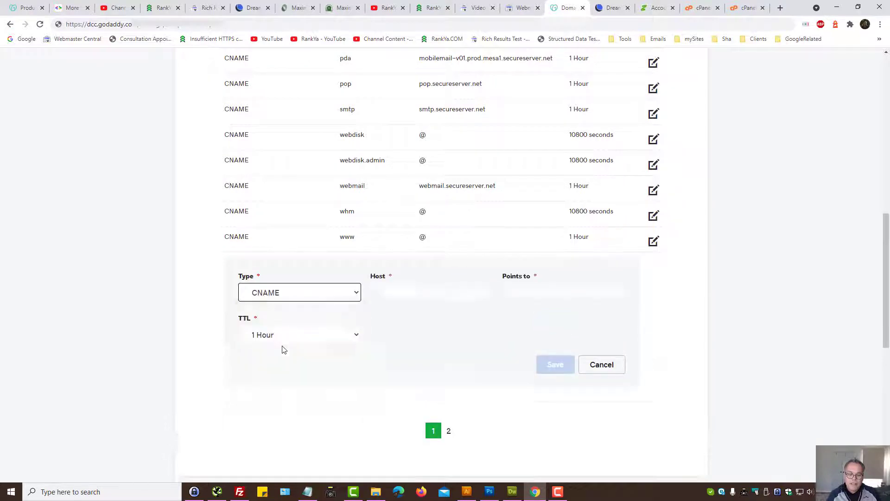
# Focus the record's Host field and select Google's CNAME Label/Host value.
pyautogui.click(390, 293)
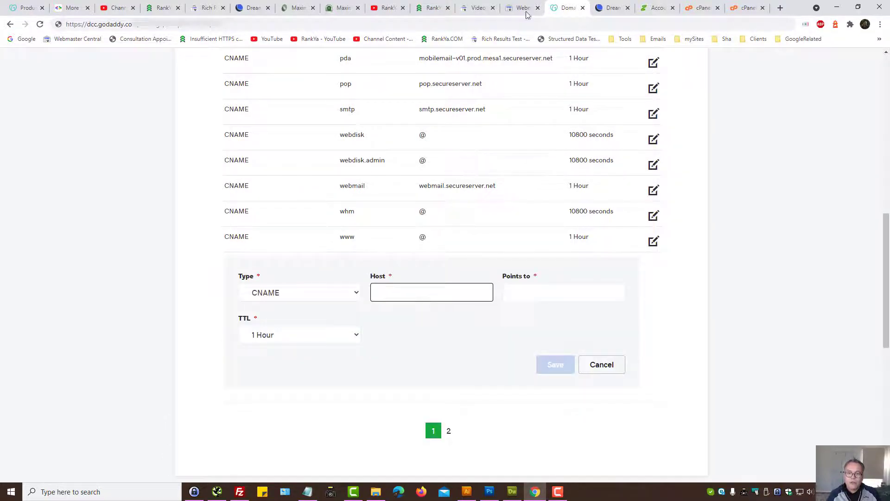
pyautogui.click(523, 7)
pyautogui.click(333, 255)
pyautogui.hotkey('ctrl', 'c')
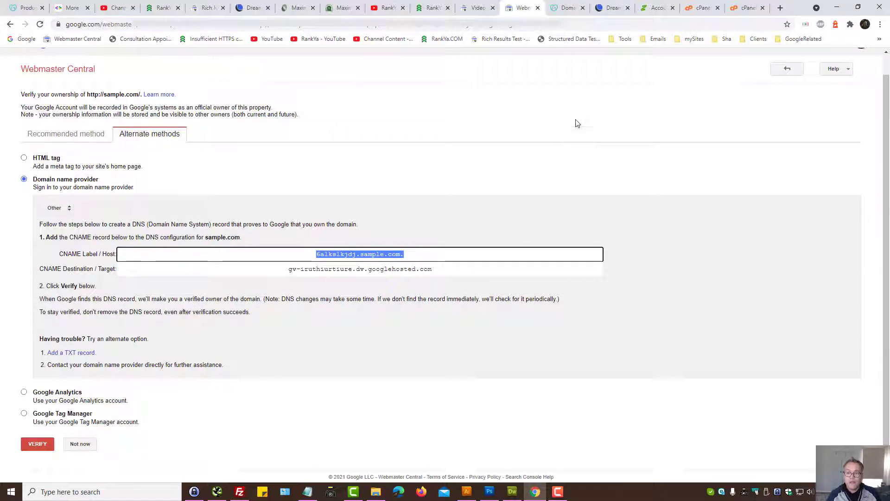
# Paste the CNAME host label into the GoDaddy record's Host field.
pyautogui.click(612, 8)
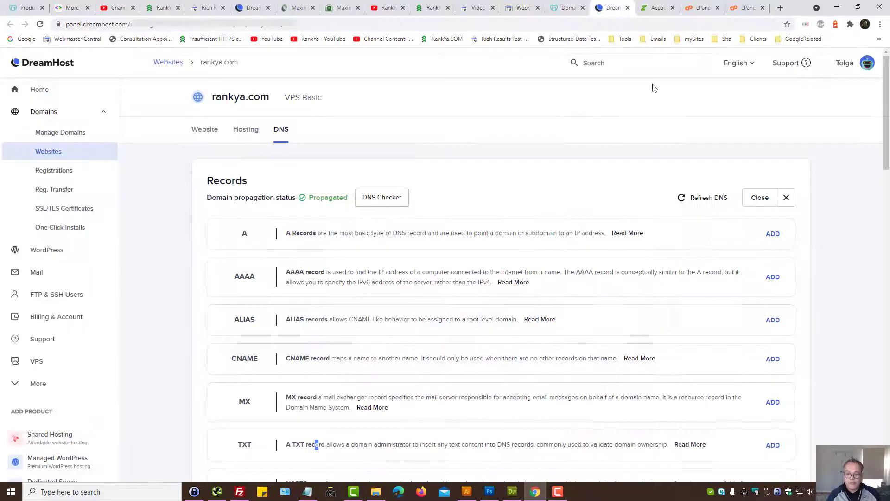
pyautogui.click(566, 8)
pyautogui.hotkey('ctrl', 'v')
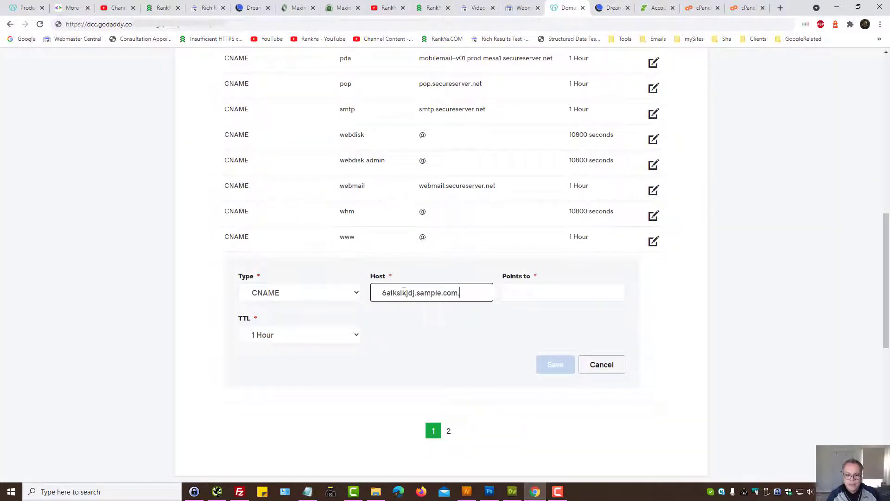
# Copy Google's googlehosted.com target and paste it into the Points to field.
pyautogui.click(512, 9)
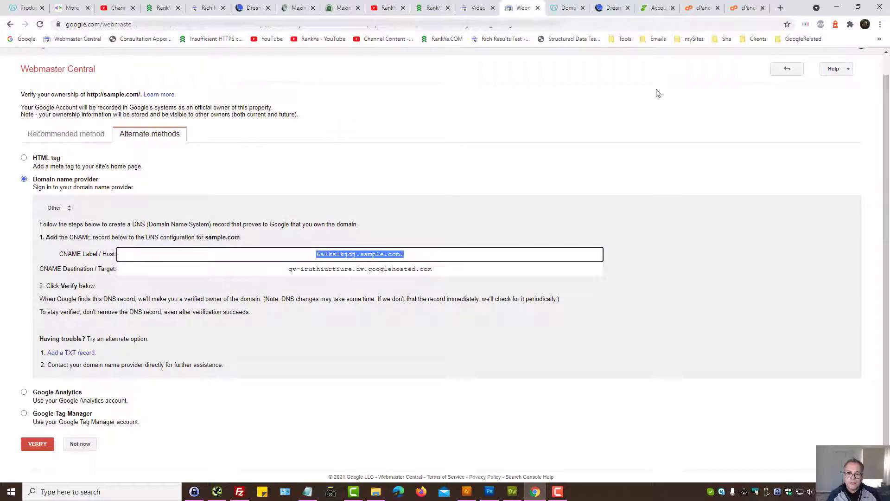
pyautogui.click(306, 268)
pyautogui.rightClick(306, 268)
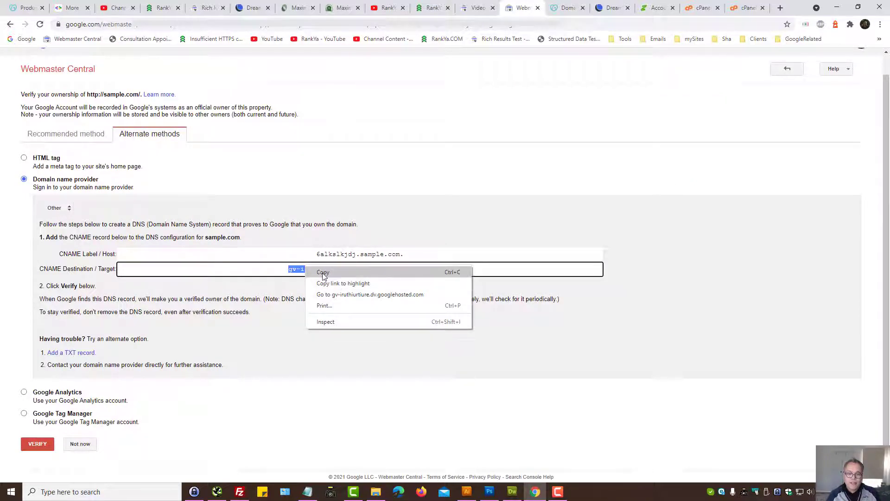
pyautogui.click(323, 272)
pyautogui.click(564, 8)
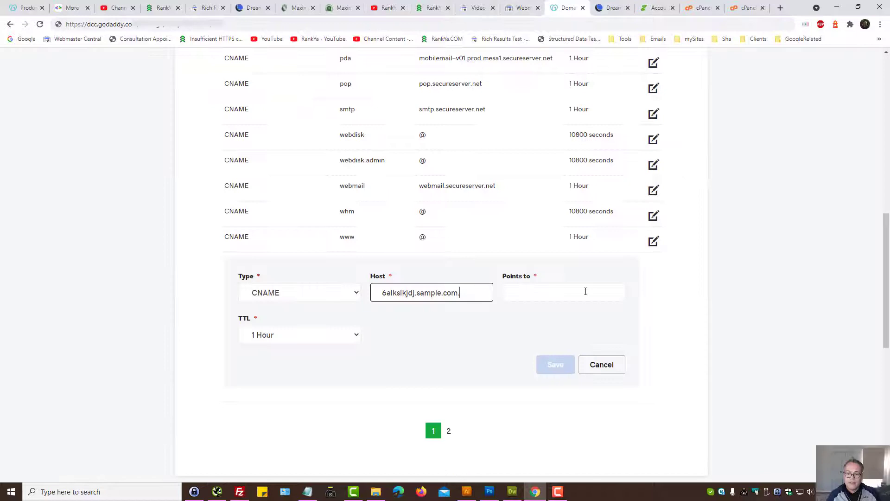
pyautogui.click(519, 299)
pyautogui.hotkey('ctrl', 'v')
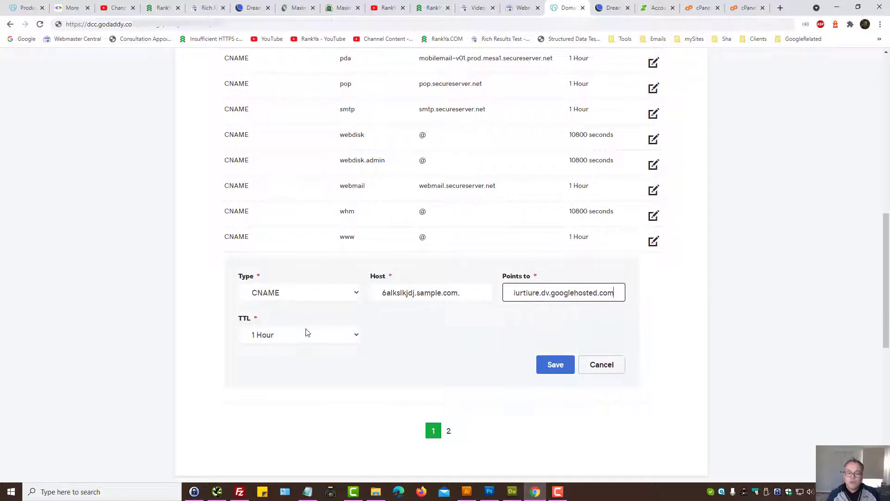
pyautogui.click(415, 329)
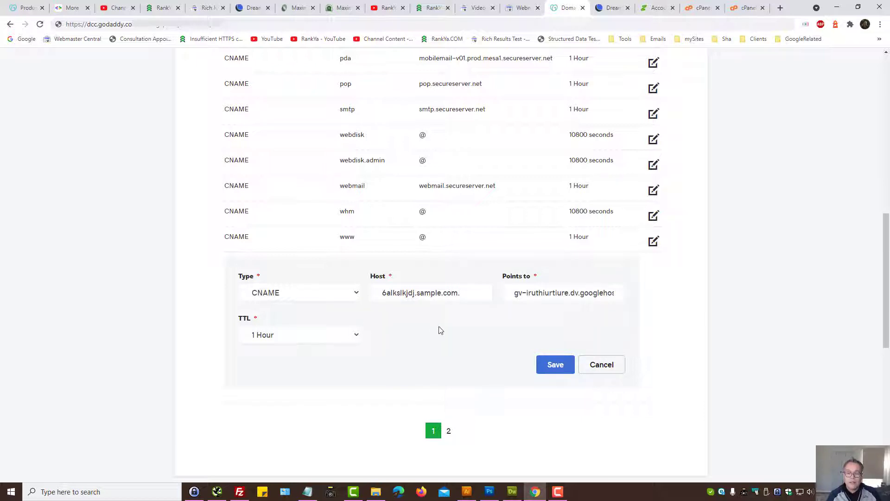
# Keep the CNAME record's TTL at 1 Hour.
pyautogui.click(357, 334)
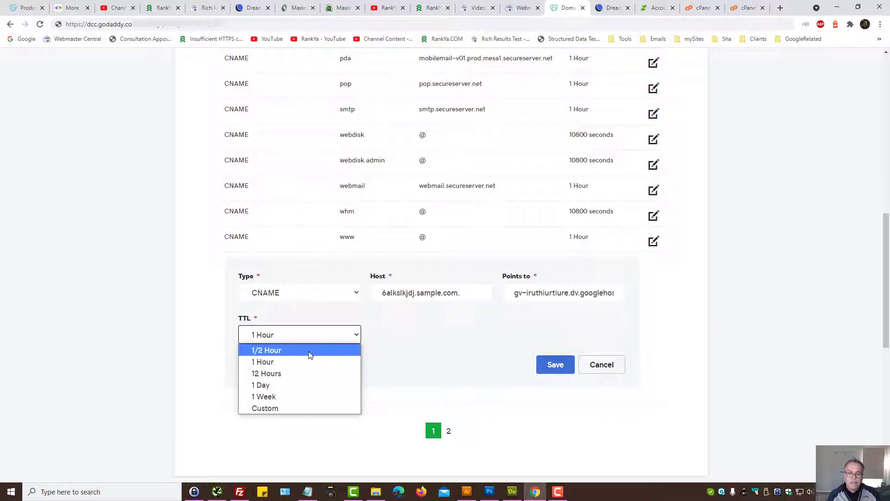
pyautogui.click(463, 338)
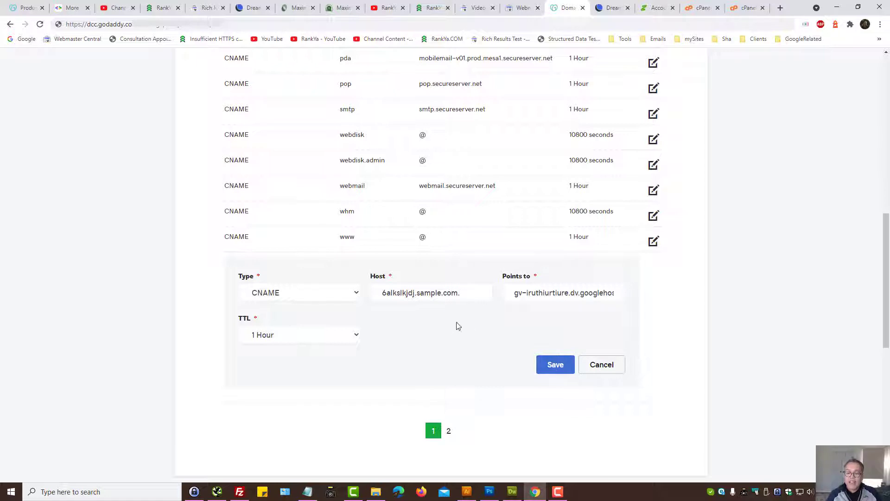
pyautogui.click(513, 10)
# Review the CNAME label and target, then show DreamHost's DNS records for rankya.com.
pyautogui.click(299, 423)
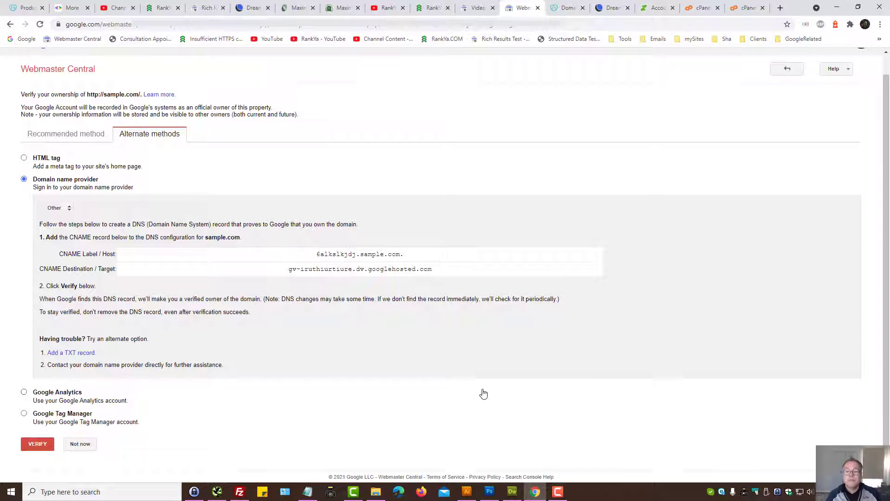
pyautogui.click(608, 10)
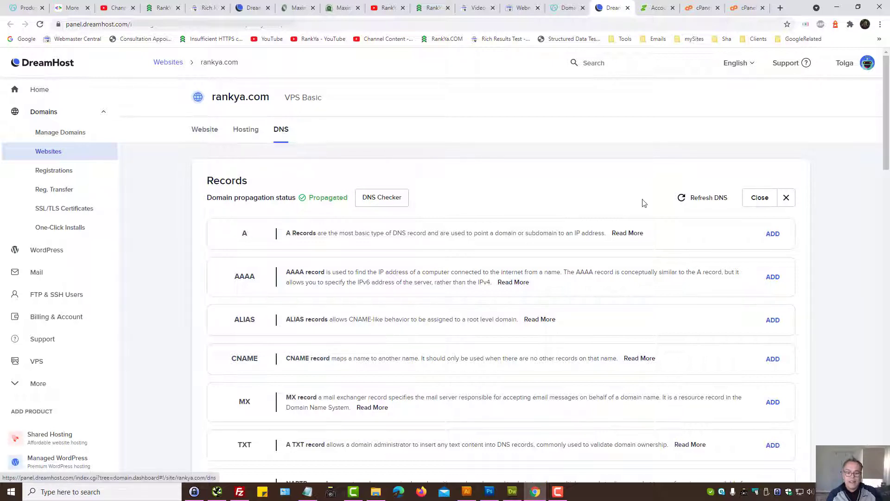
# Start a new CNAME record in the DreamHost panel for rankya.com.
pyautogui.scroll(-1, 751, 246)
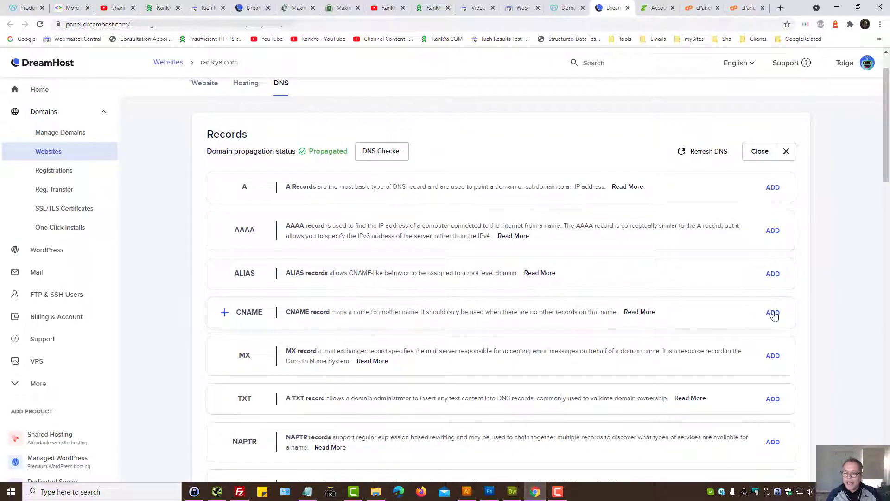
pyautogui.click(773, 312)
pyautogui.scroll(-1, 358, 358)
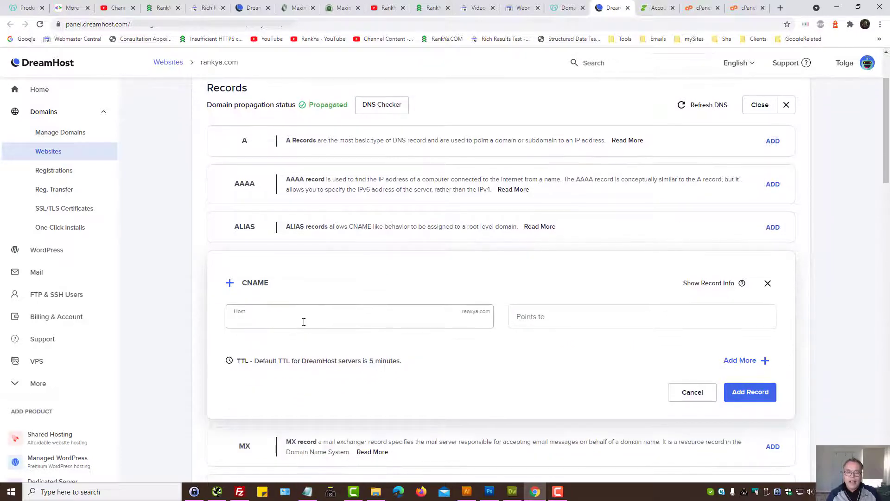
# Pick up Google's CNAME label and target values for the DreamHost record fields.
pyautogui.click(523, 8)
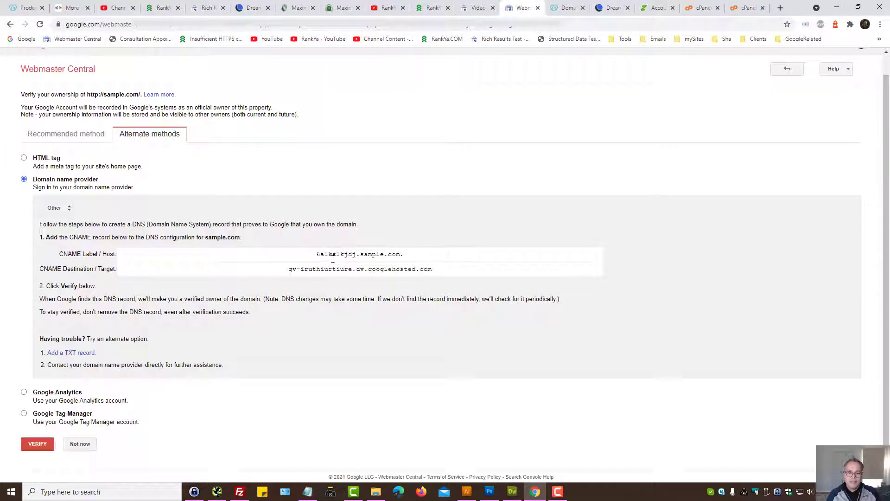
pyautogui.click(312, 255)
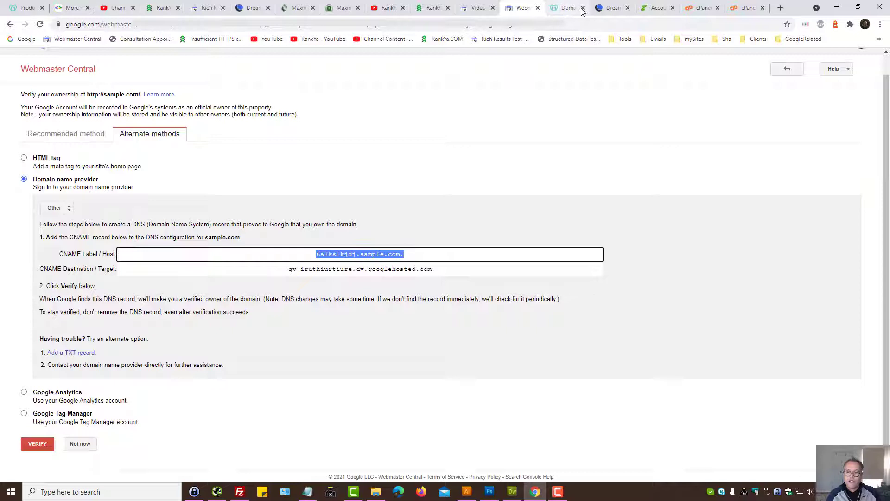
pyautogui.click(610, 8)
pyautogui.click(551, 319)
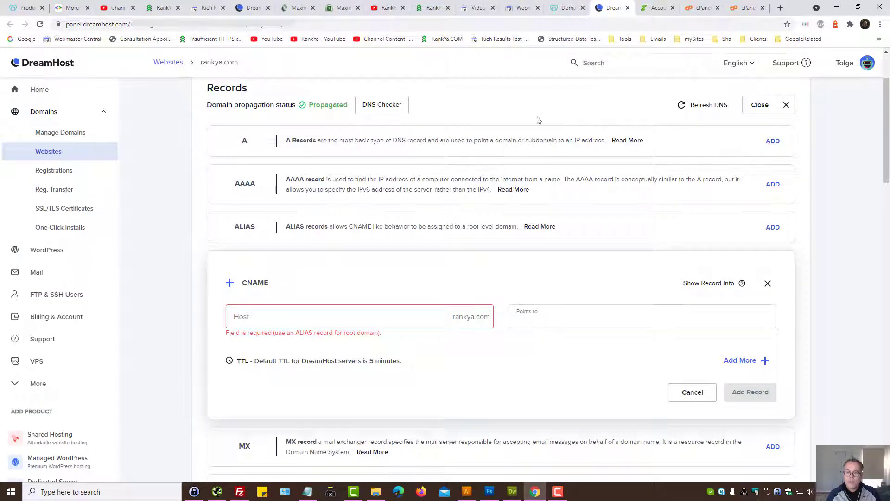
pyautogui.click(536, 13)
pyautogui.click(364, 270)
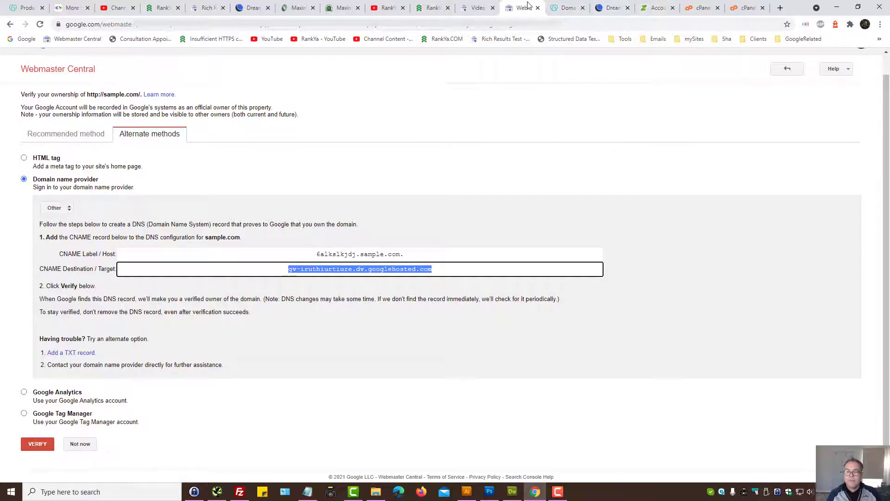
pyautogui.click(658, 7)
# In Crazy Domains, start adding a CNAME record from the DNS Settings menu, then switch to cPanel.
pyautogui.scroll(10, 738, 297)
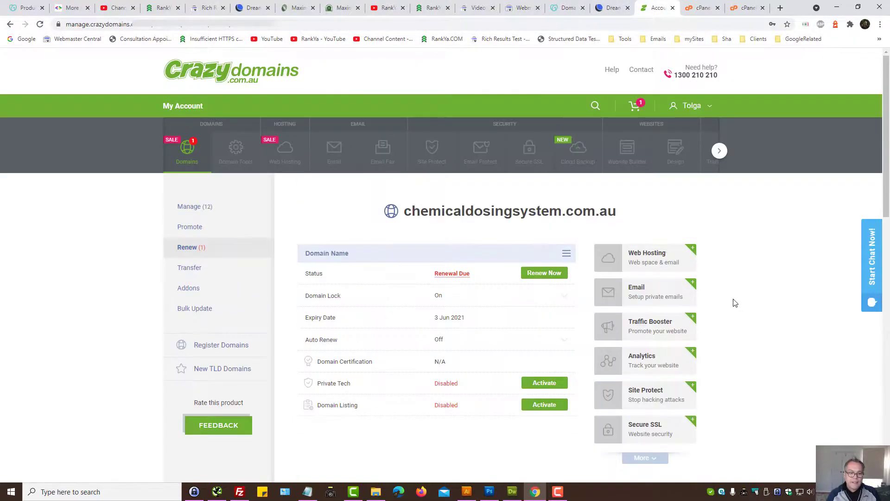
pyautogui.scroll(-4, 732, 303)
pyautogui.scroll(2, 733, 302)
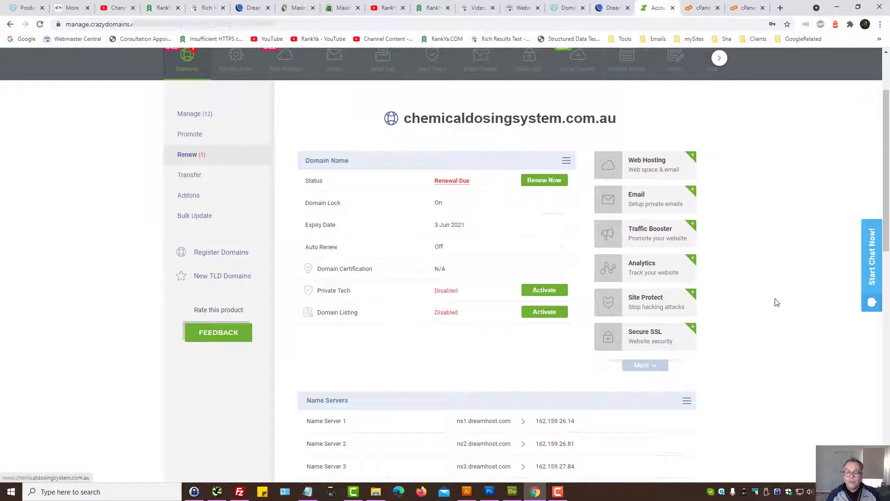
pyautogui.scroll(-5, 777, 302)
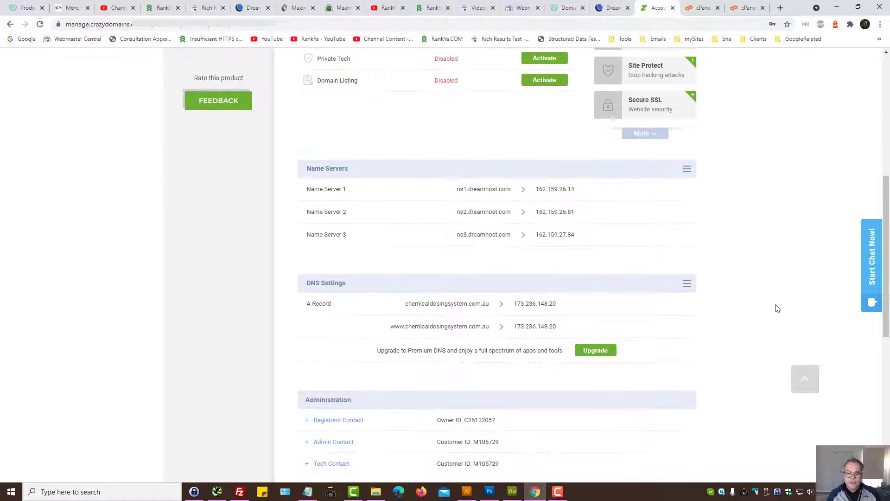
pyautogui.click(686, 283)
pyautogui.click(624, 310)
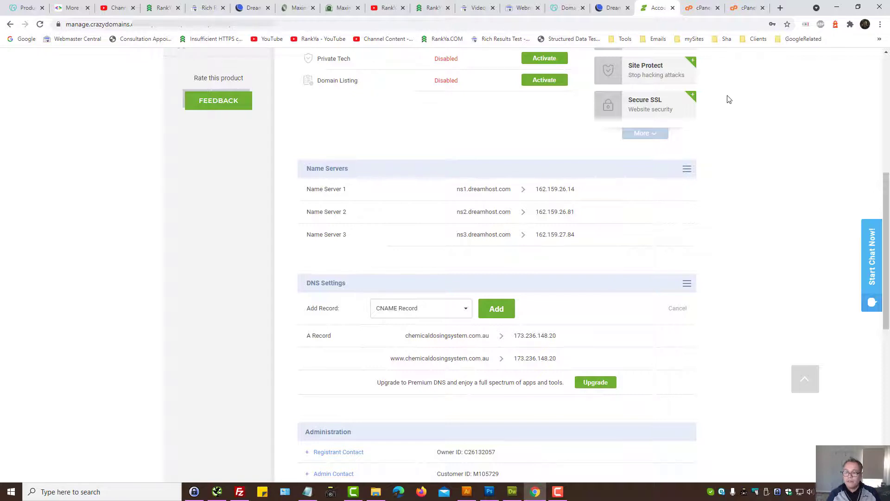
pyautogui.hotkey('ctrl', 'Tab')
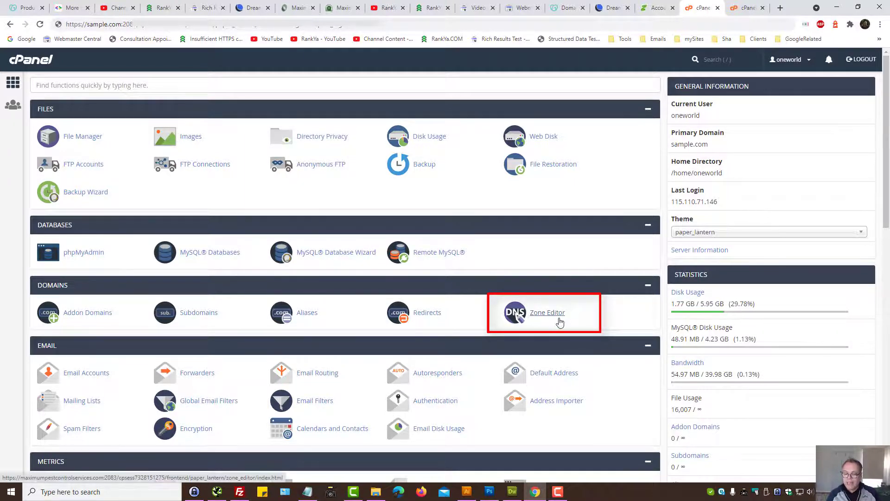
# Open a new CNAME record form for sample.com in Zone Editor and copy Google's CNAME label.
pyautogui.click(749, 9)
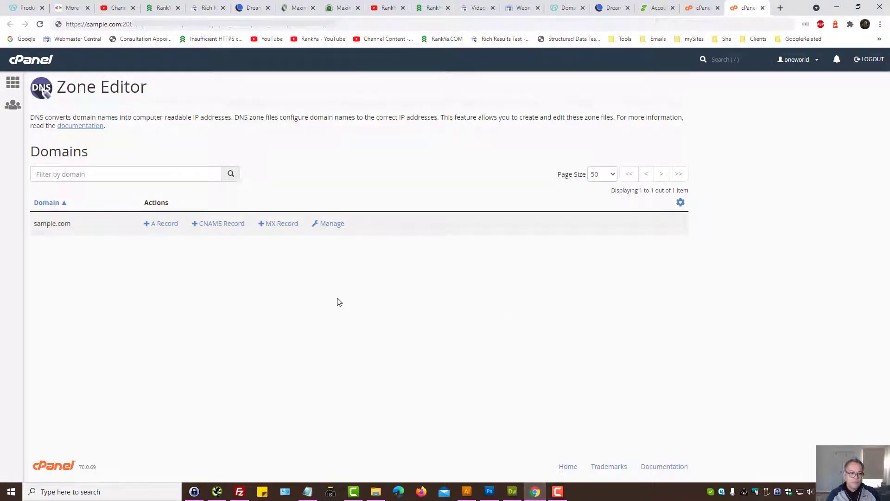
pyautogui.click(224, 225)
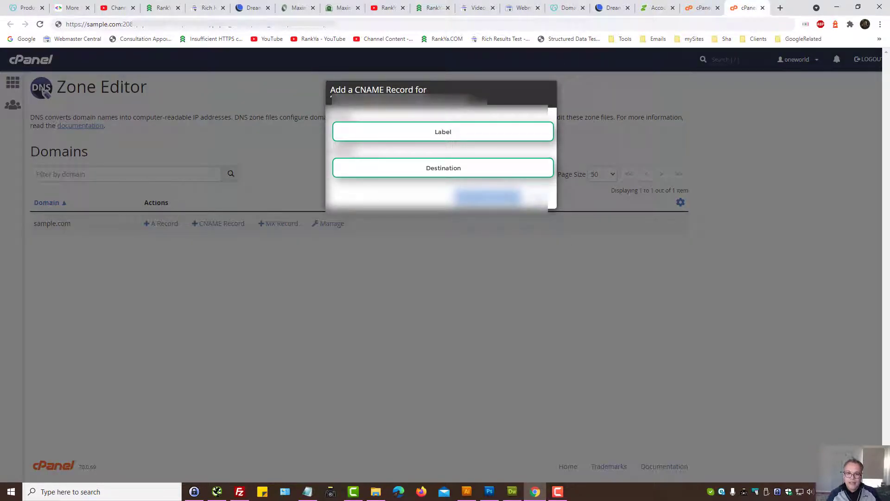
pyautogui.click(521, 8)
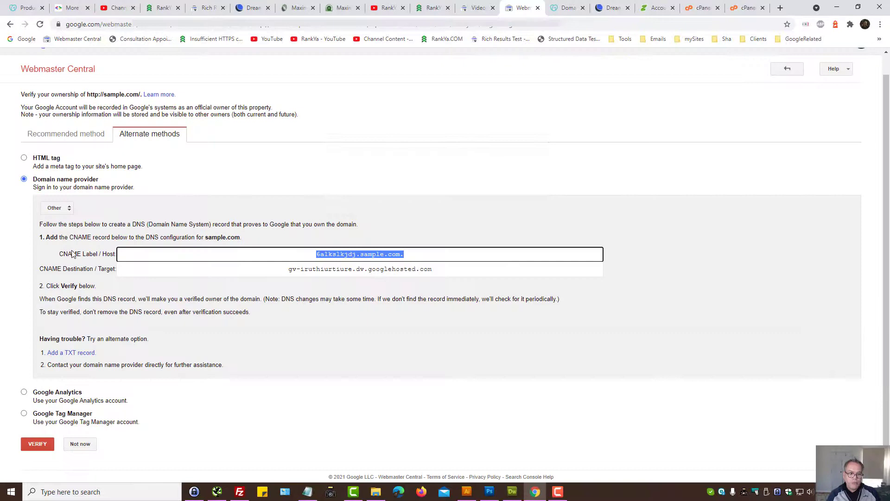
pyautogui.moveTo(60, 255); pyautogui.dragTo(129, 255)
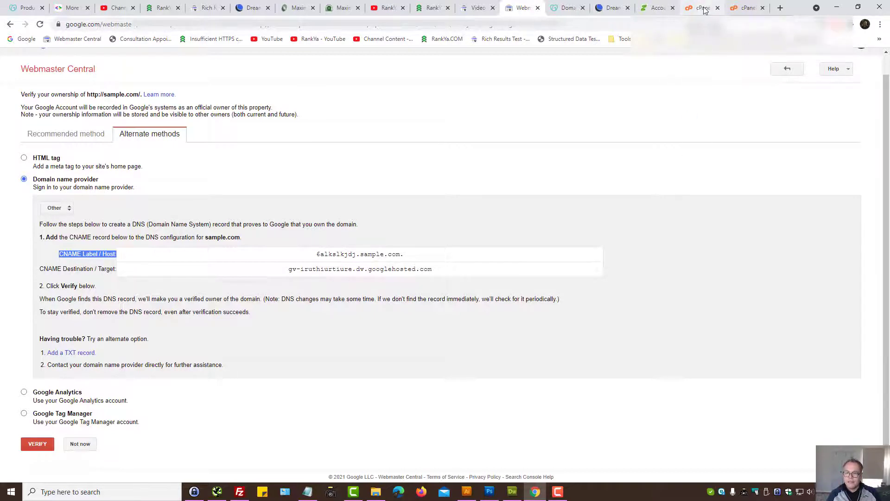
pyautogui.click(740, 7)
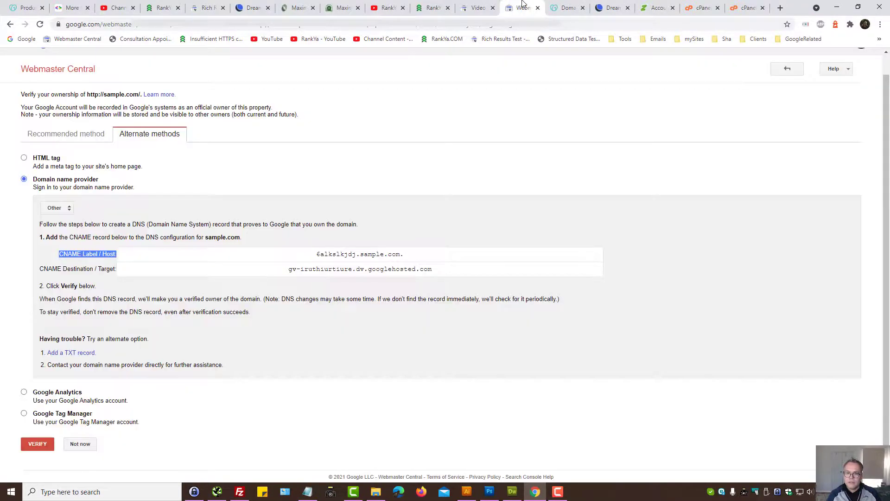
pyautogui.click(520, 7)
pyautogui.click(330, 255)
pyautogui.rightClick(336, 254)
pyautogui.click(350, 256)
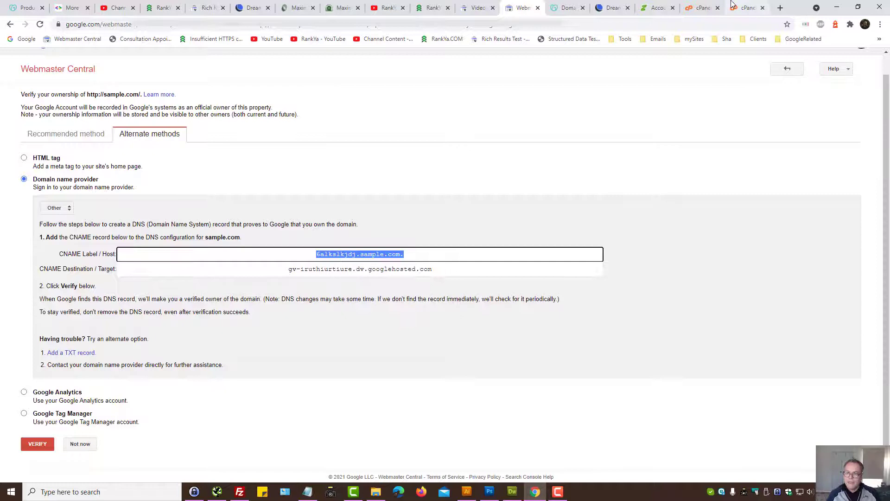
pyautogui.click(748, 8)
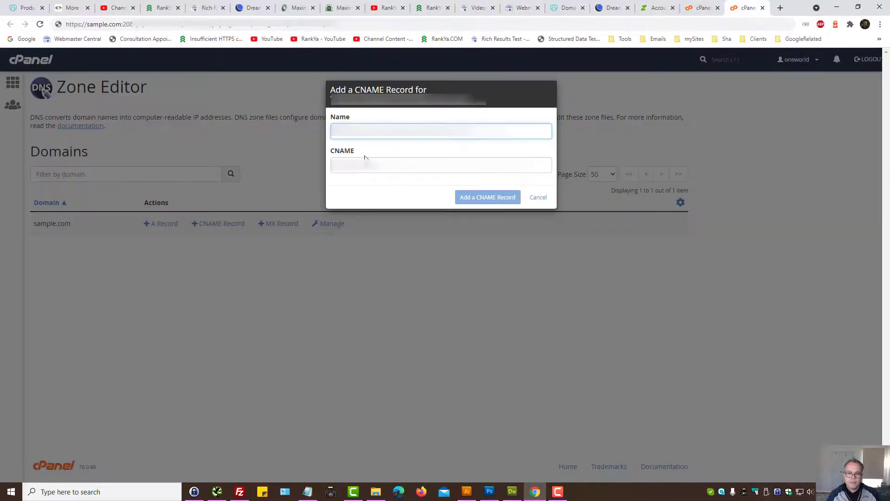
# Paste Google's googlehosted target into the CNAME field and add the record.
pyautogui.click(357, 172)
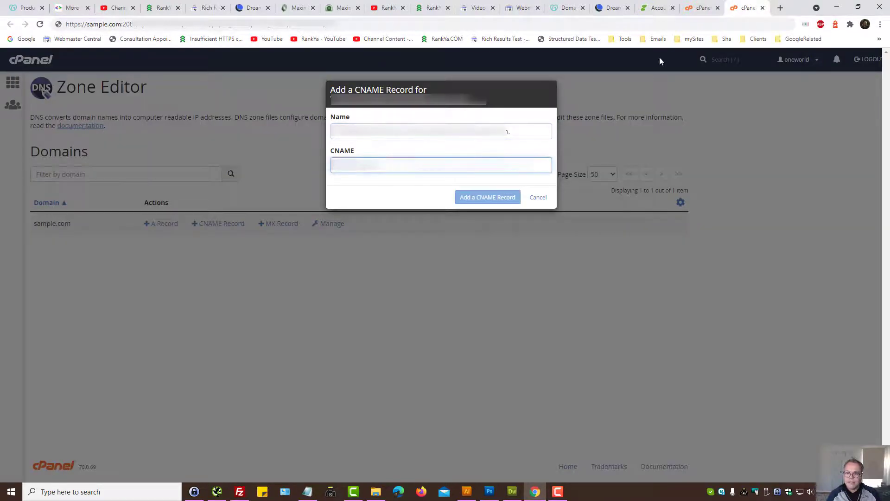
pyautogui.click(522, 7)
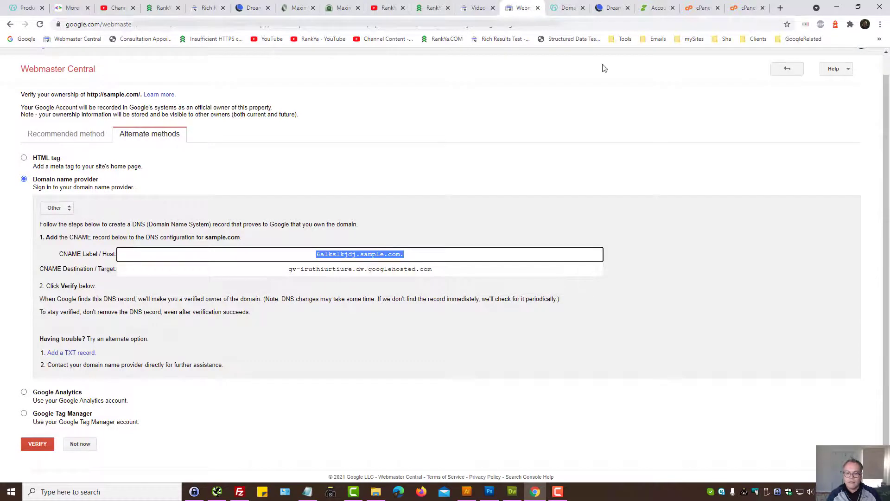
pyautogui.click(327, 273)
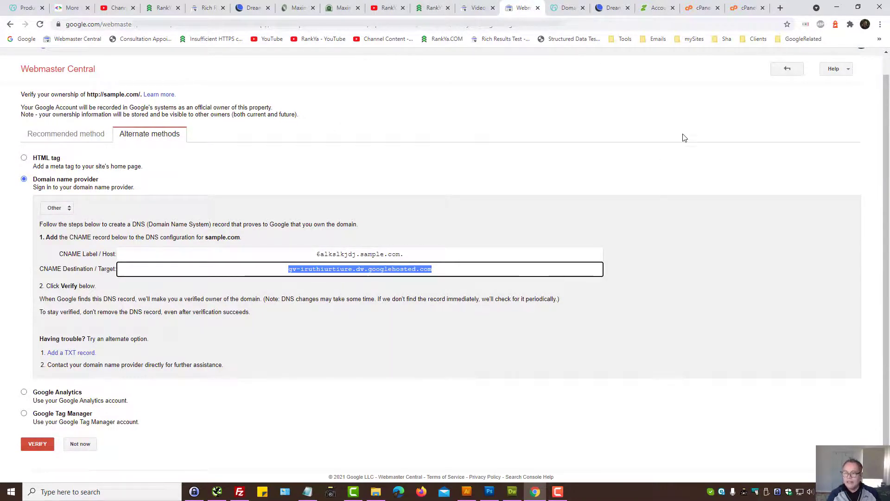
pyautogui.click(739, 7)
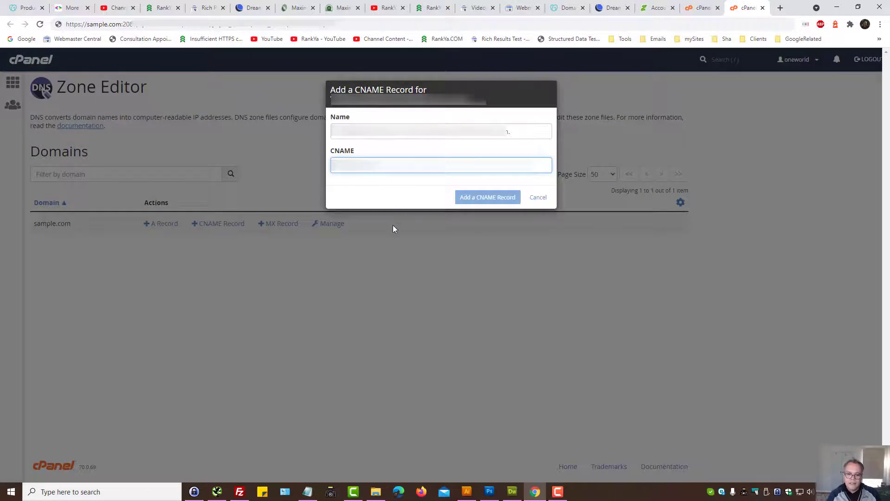
pyautogui.hotkey('ctrl', 'v')
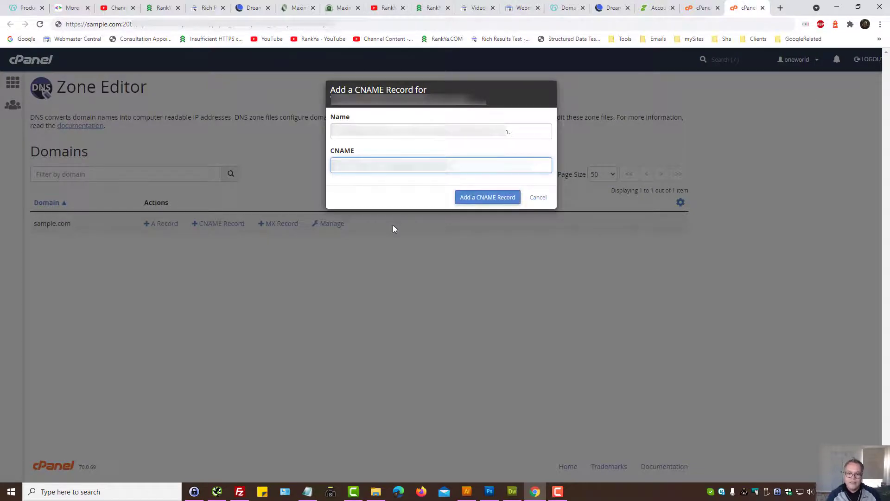
pyautogui.click(470, 203)
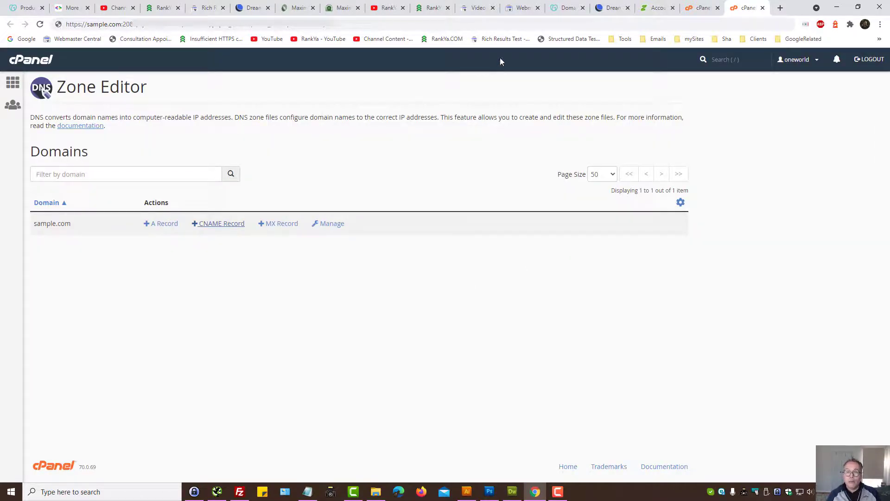
# Review the Videos report showing 72 valid items for rankya.com, then bring up the RankYa YouTube channel.
pyautogui.click(470, 8)
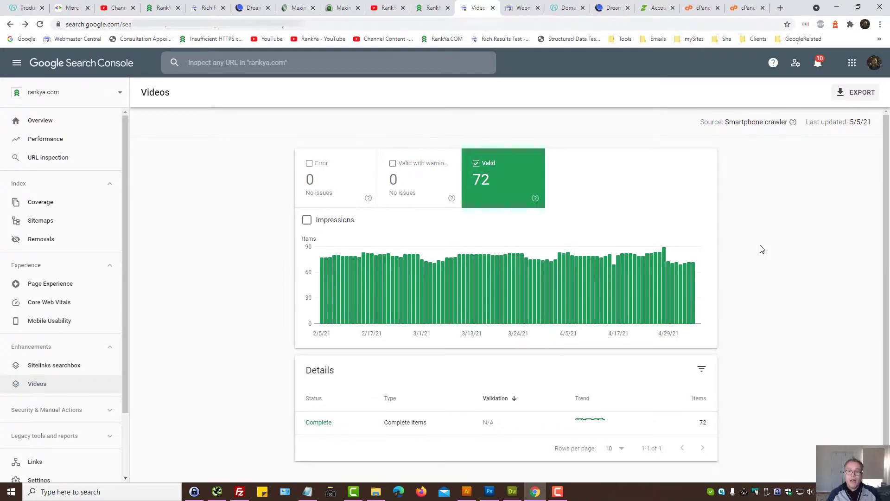
pyautogui.hotkey('ctrl', 'shift', 'Tab')
pyautogui.hotkey('ctrl', 'shift', 'Tab')
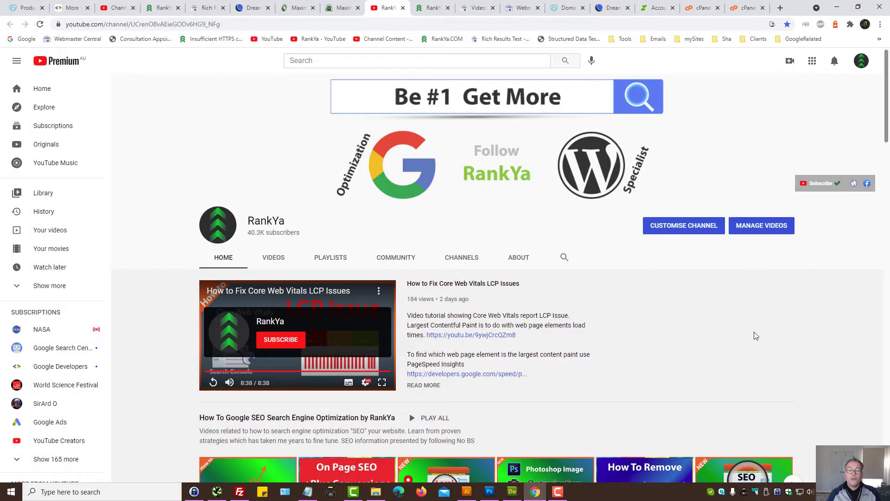